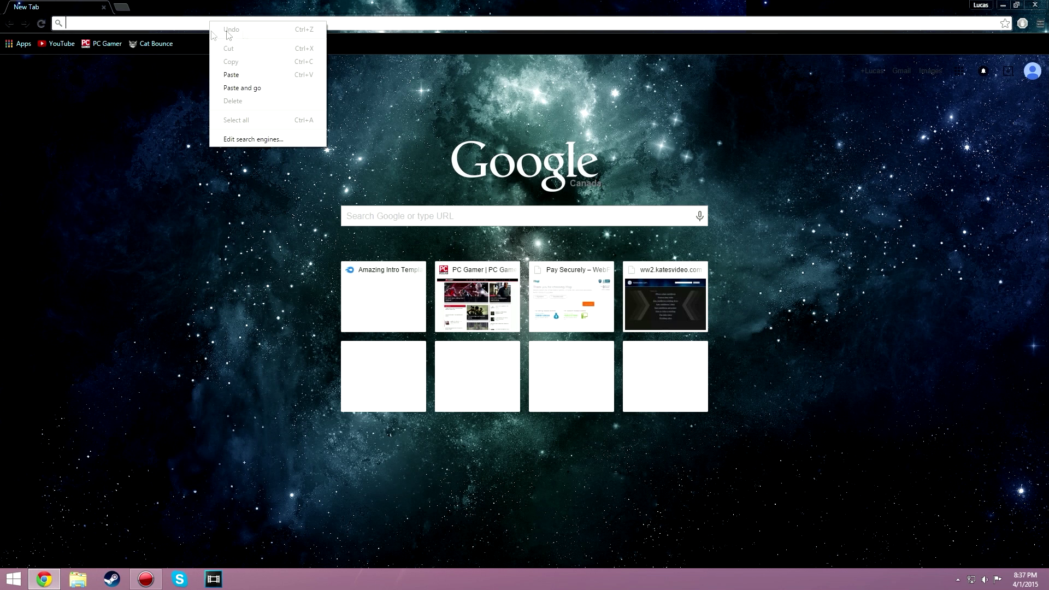
Paste the MediaFire link for the Amazing Intro Template and load its download page
left_click(262, 73)
key("Return")
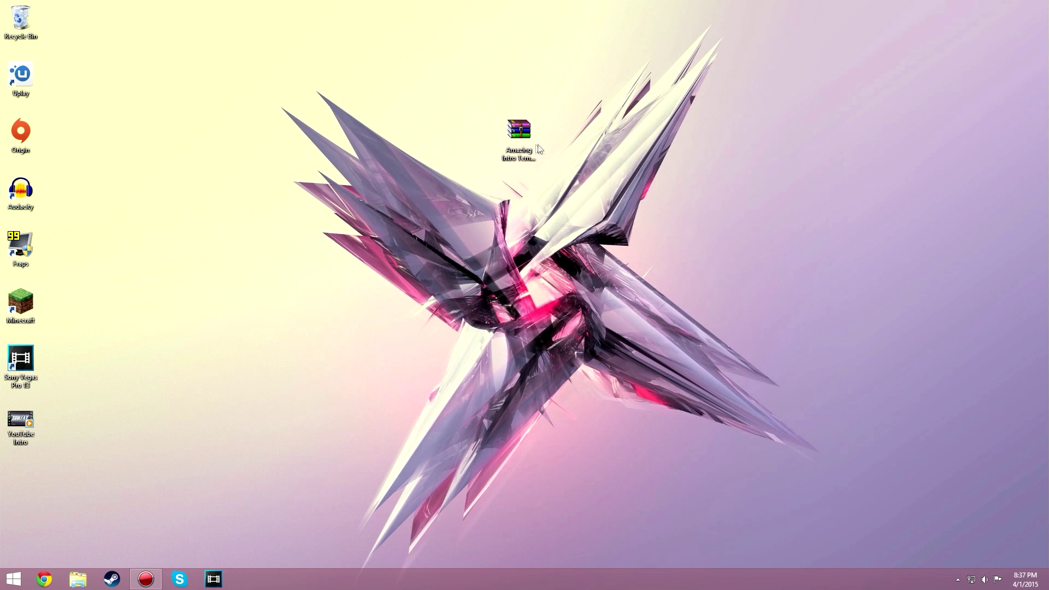
Extract the template RAR onto the desktop and open the 'Amazing Intro Template - by Pur1x' folder
left_click(524, 139)
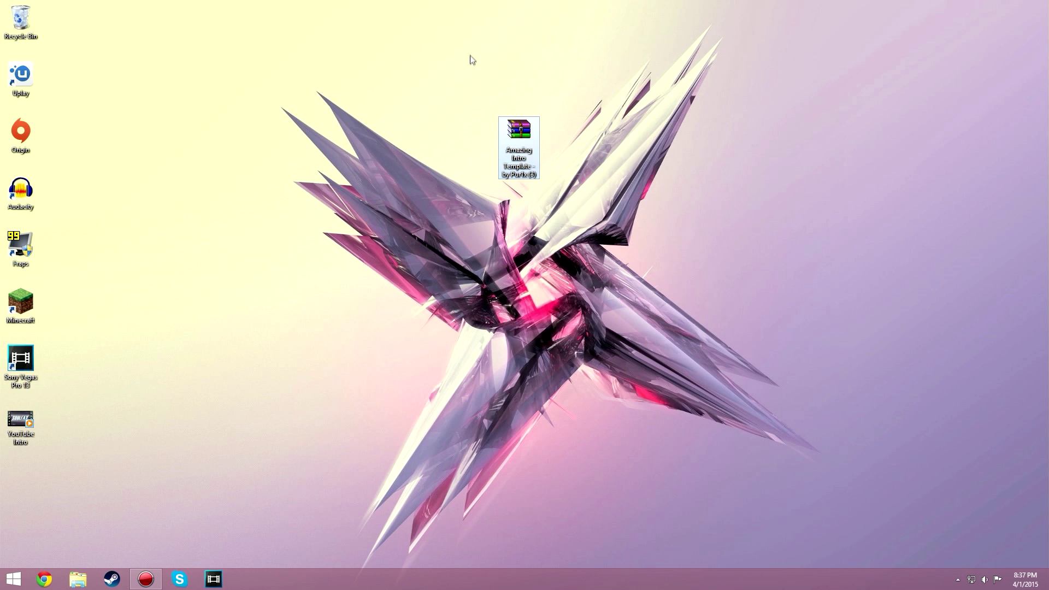
left_click_drag(471, 55, 561, 255)
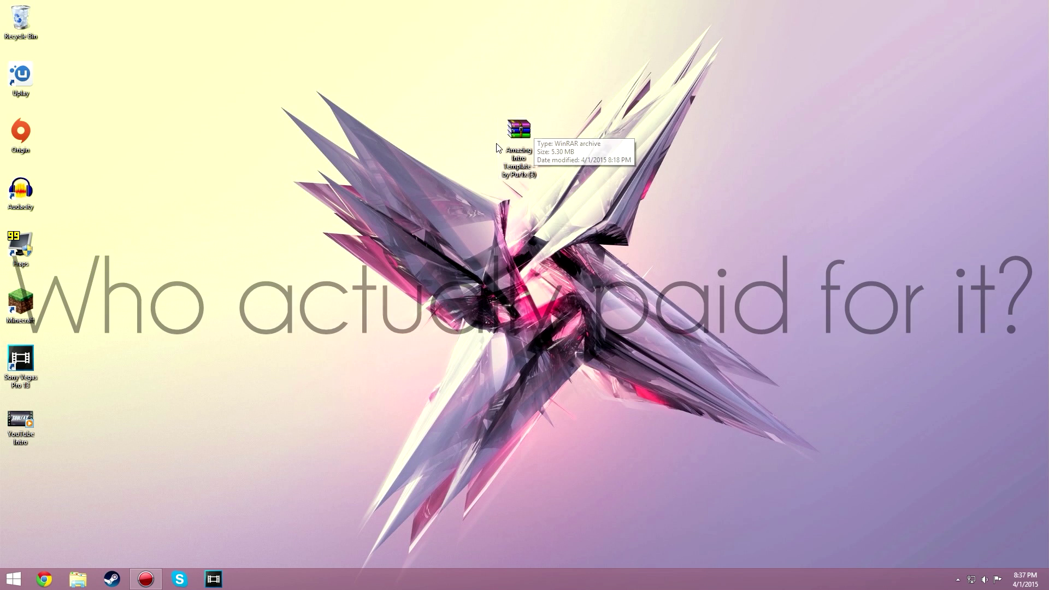
right_click(507, 136)
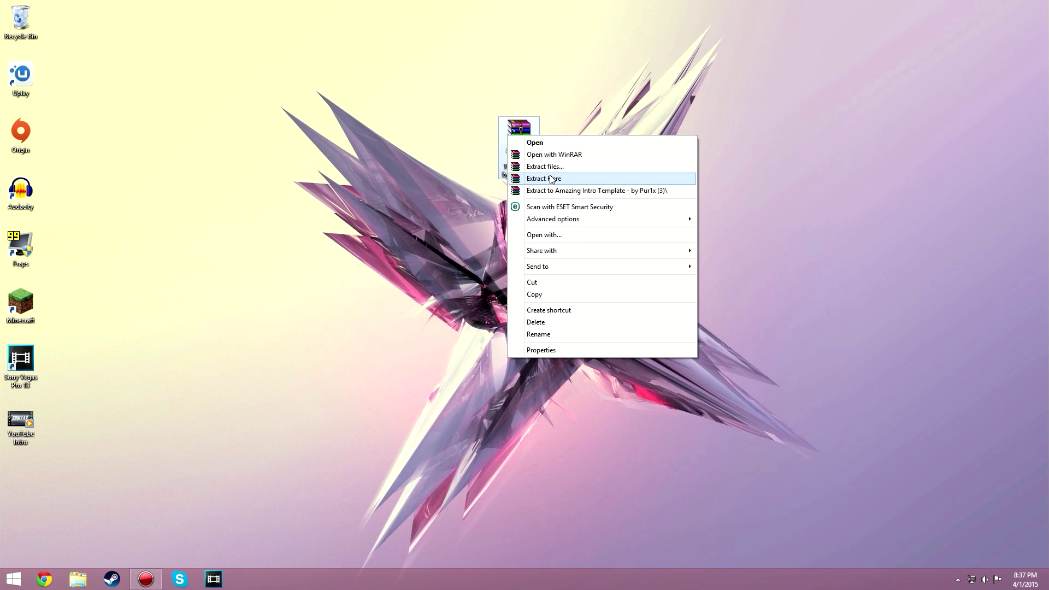
left_click(550, 181)
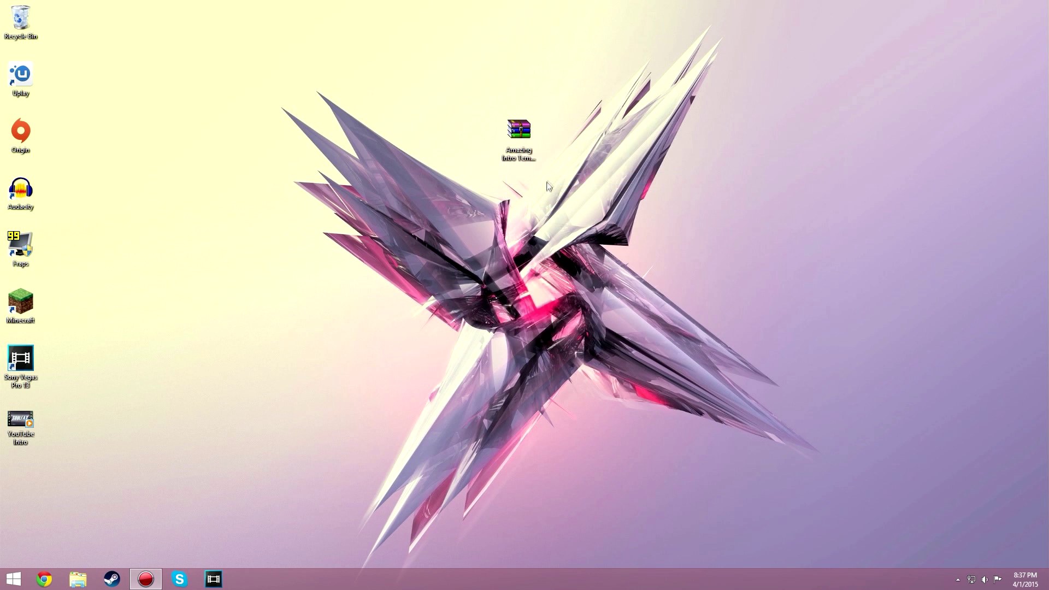
left_click_drag(22, 474, 434, 282)
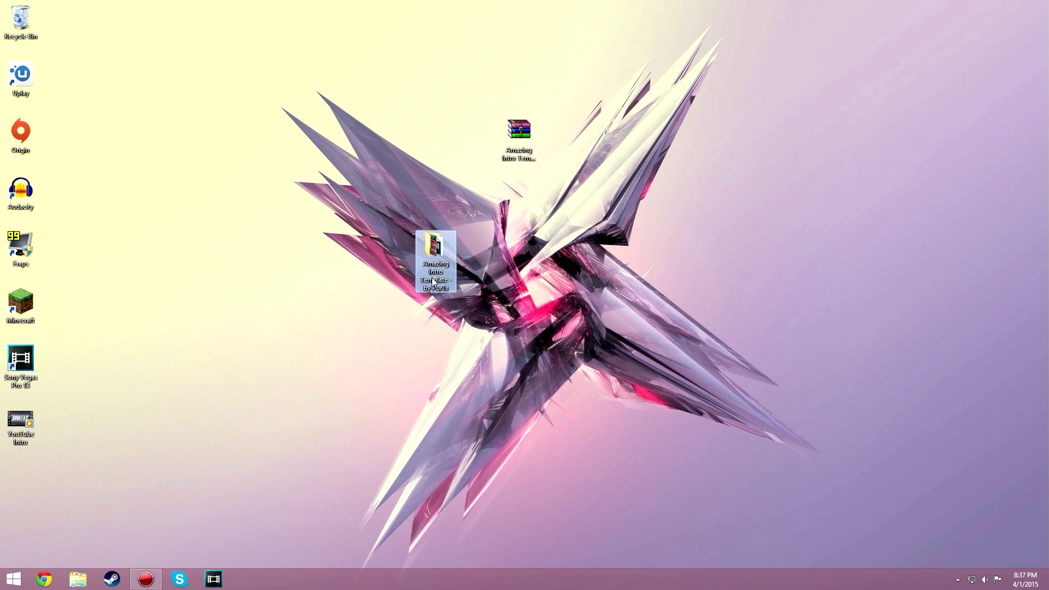
double_click(440, 255)
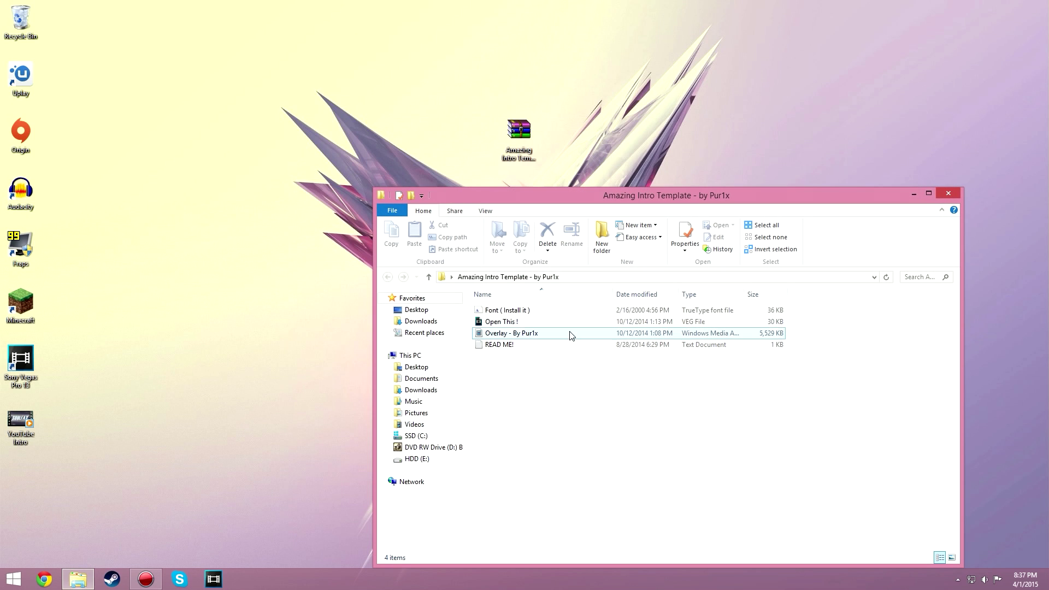
In a second Explorer window, search SSD (C:) for 'fonts' and open the Fonts folder
left_click(566, 312)
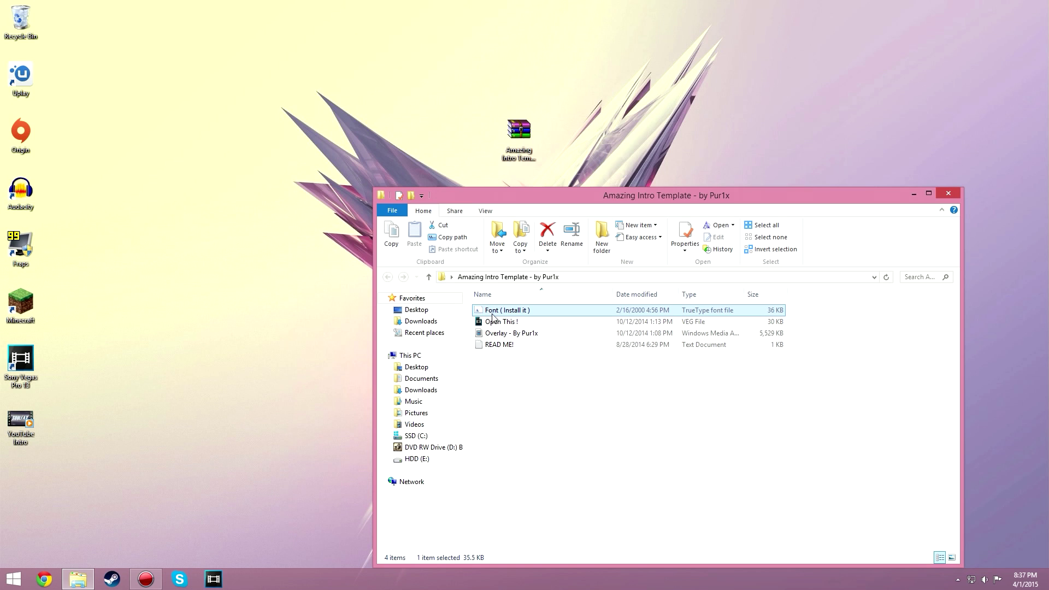
right_click(69, 582)
left_click(33, 523)
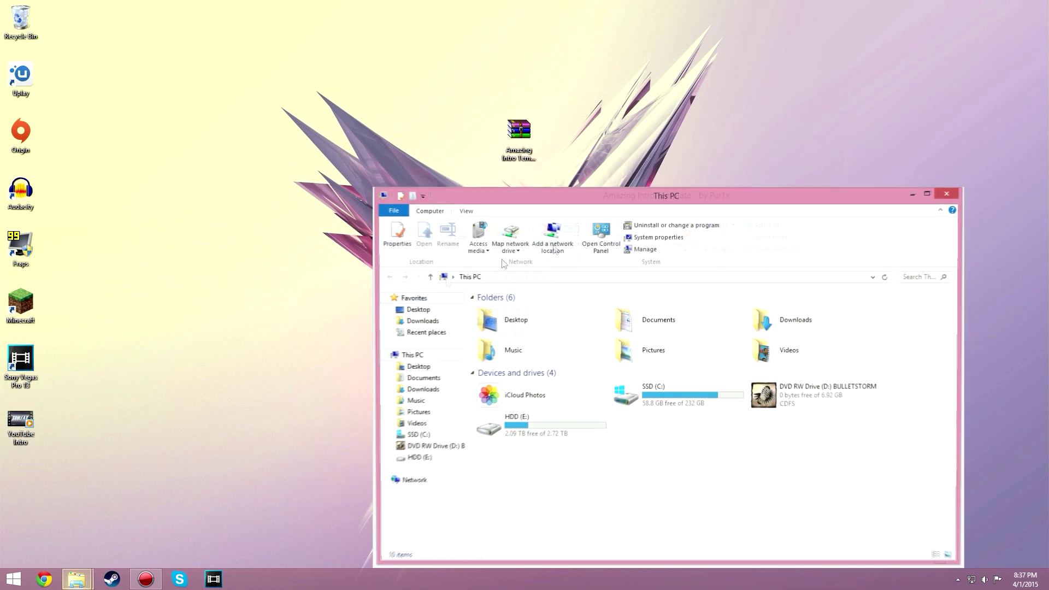
double_click(676, 407)
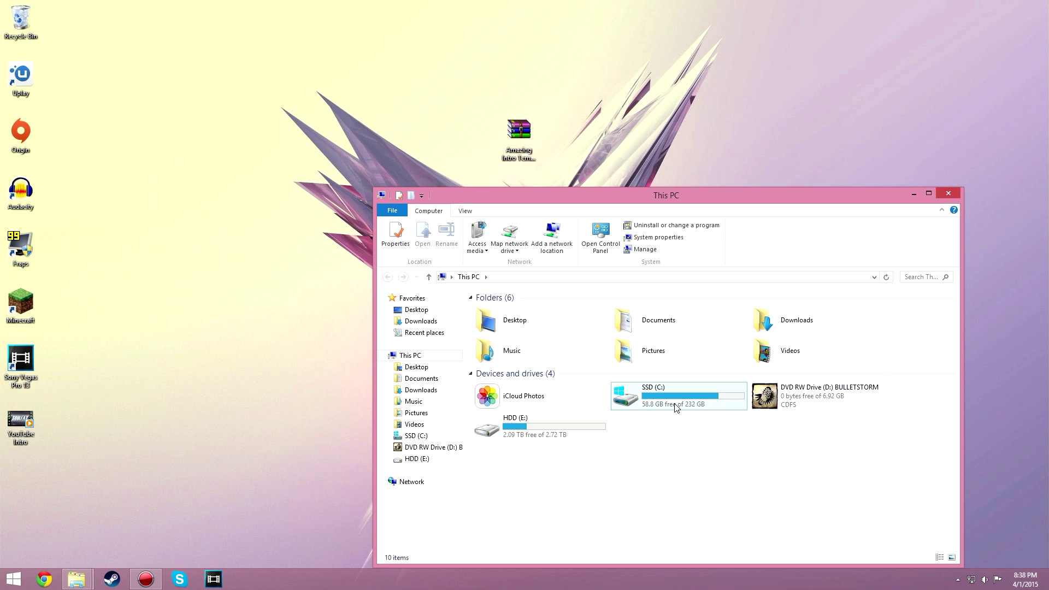
left_click(927, 277)
type("fonts")
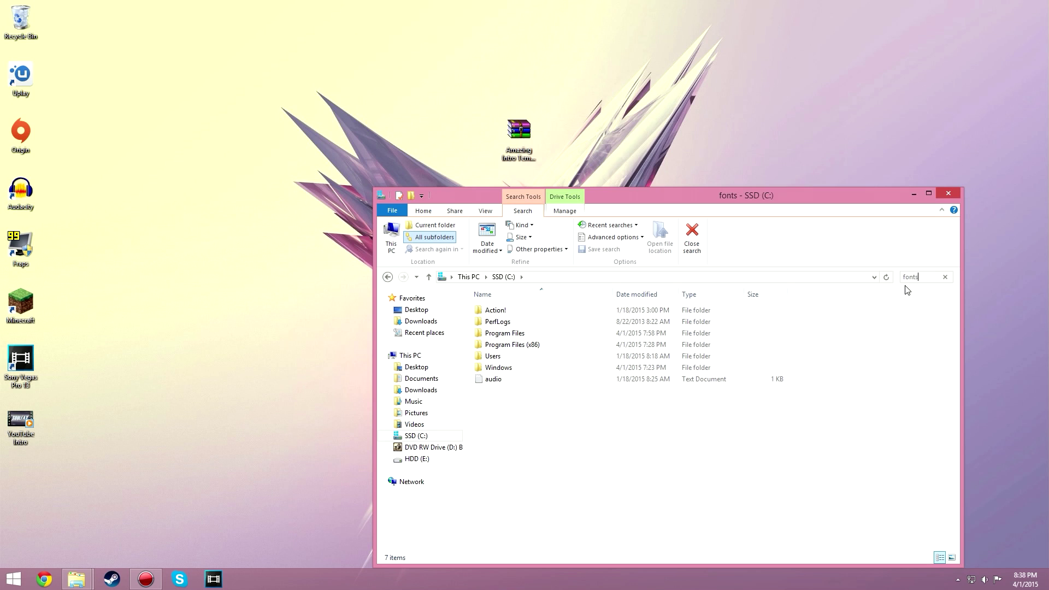
double_click(529, 302)
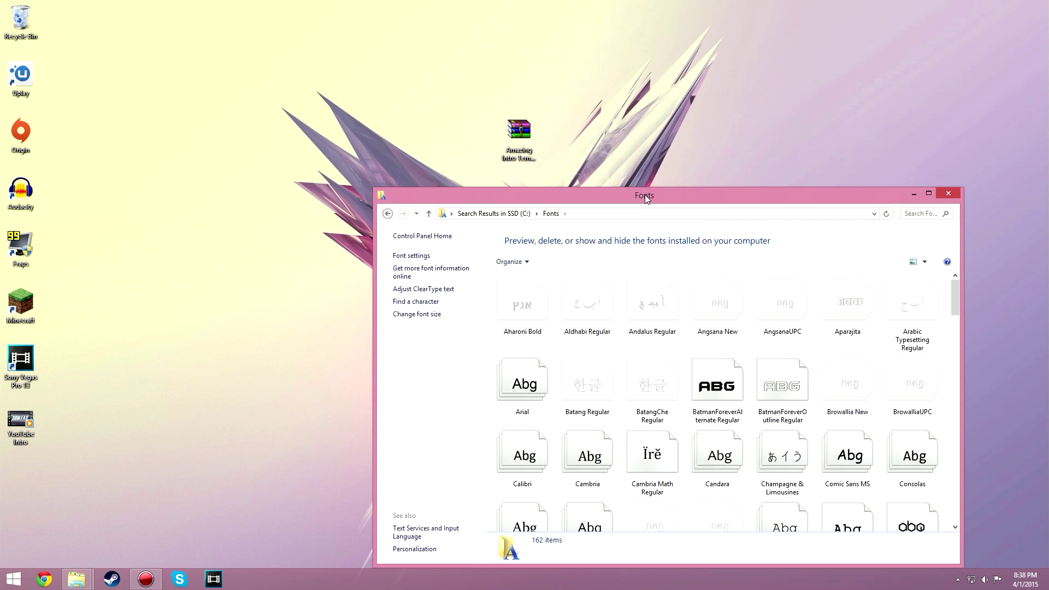
Arrange the Fonts and template windows, then open the 'Open This !' project in Vegas Pro
left_click_drag(648, 194, 957, 121)
left_click(551, 314)
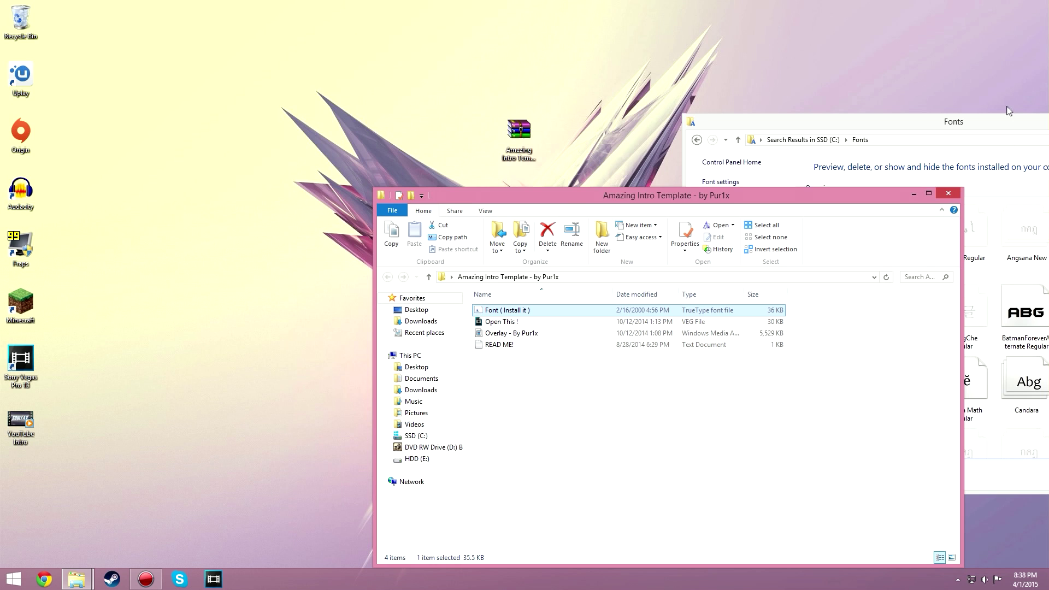
left_click_drag(896, 123, 770, 131)
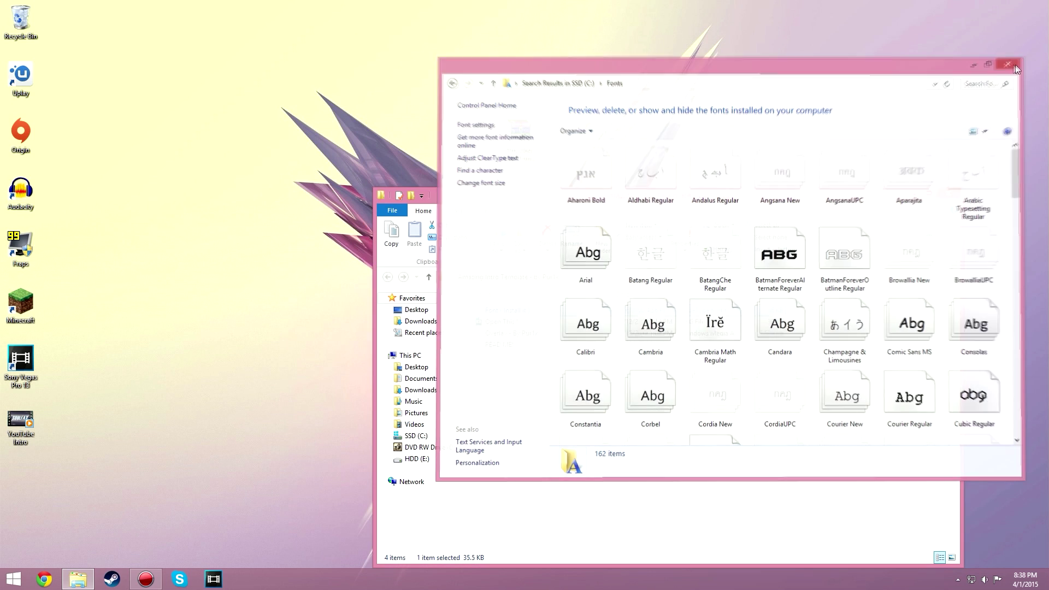
double_click(525, 323)
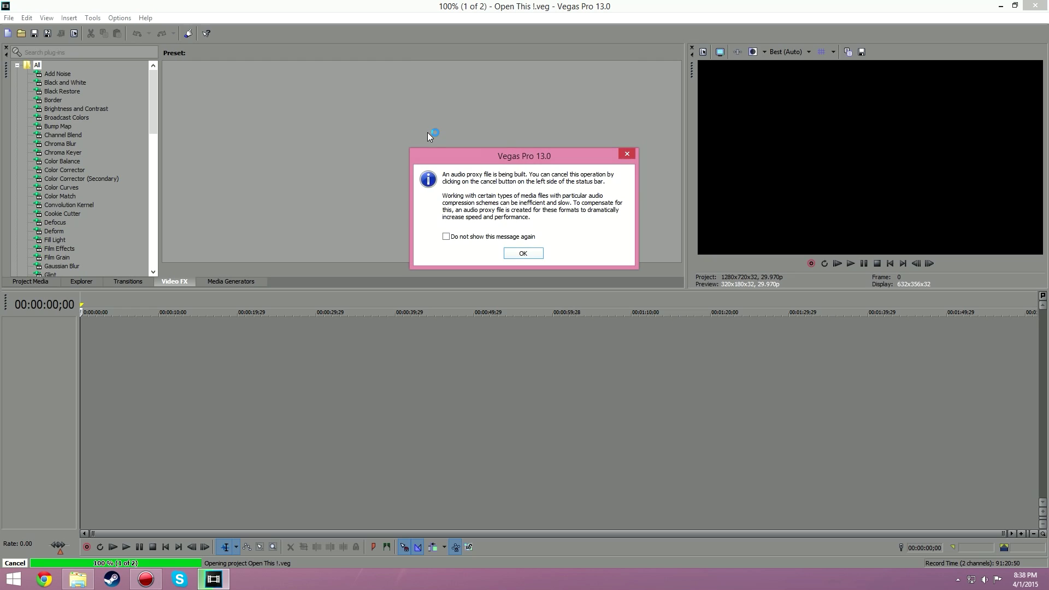
Dismiss the proxy notice, then preview the Open This ! intro from the start and stop it
left_click(525, 253)
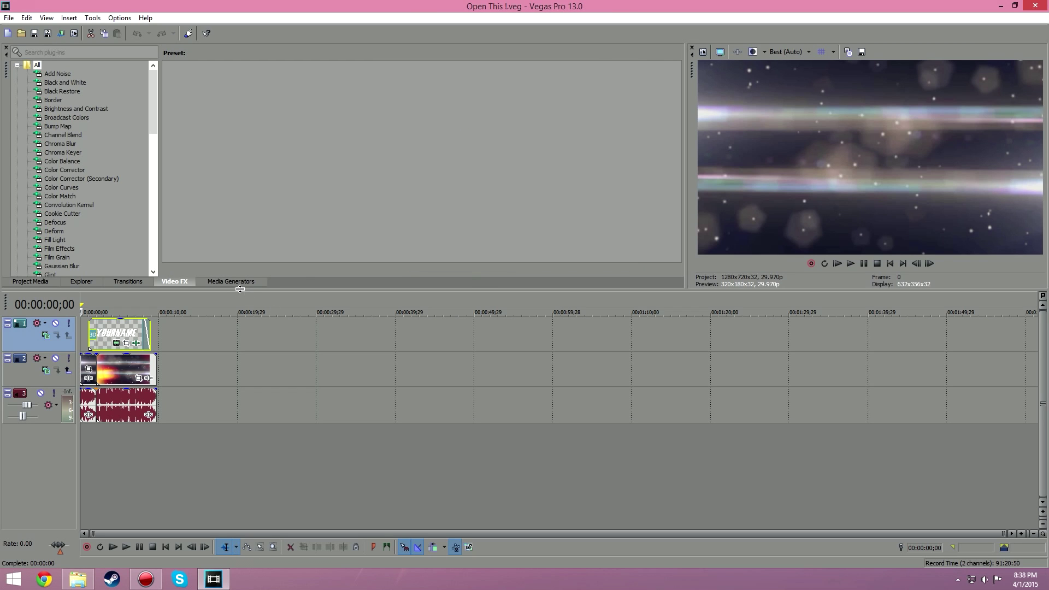
left_click(843, 262)
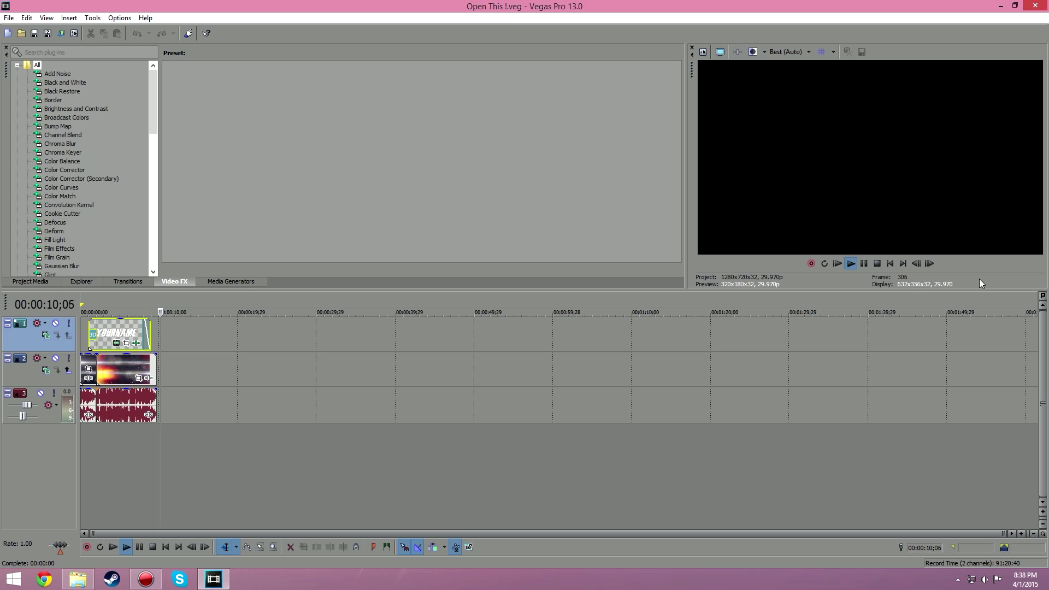
left_click(873, 266)
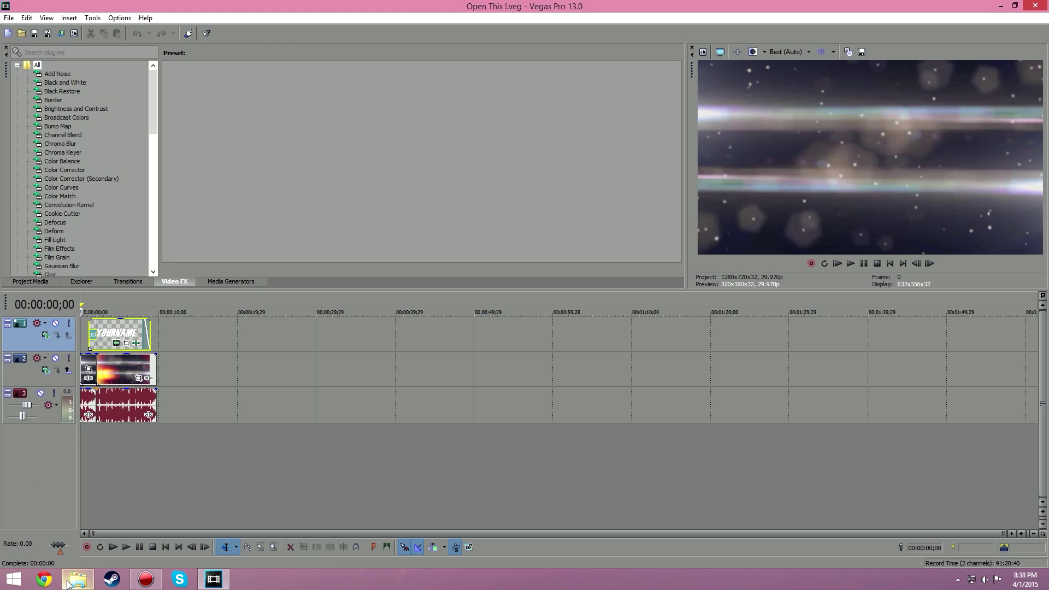
mouse_move(68, 583)
In the title generator, replace the YOURNAME text with 'YAY' and select it
left_click(117, 344)
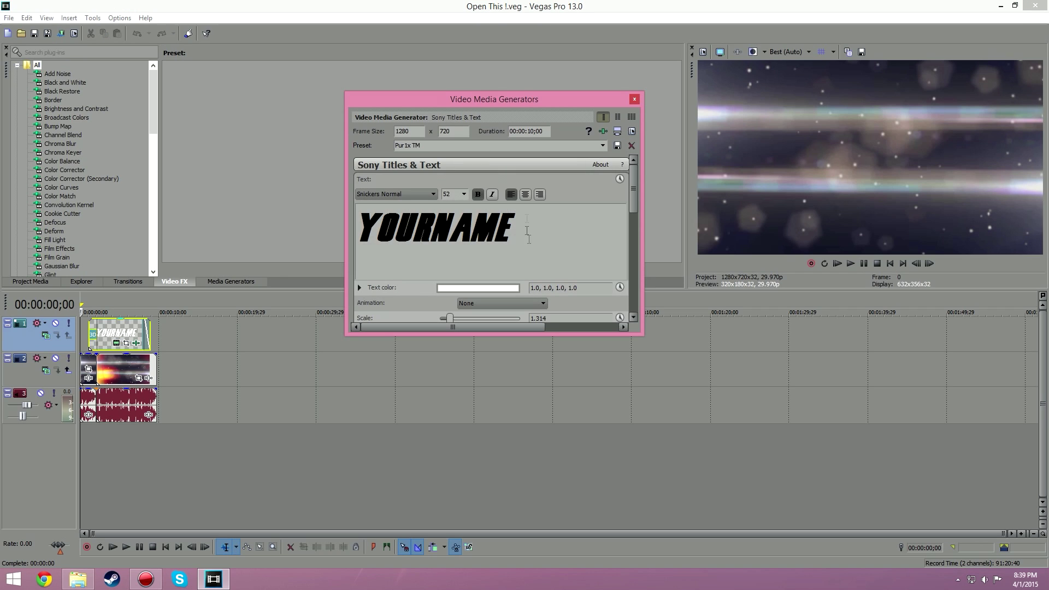
left_click_drag(528, 232, 302, 219)
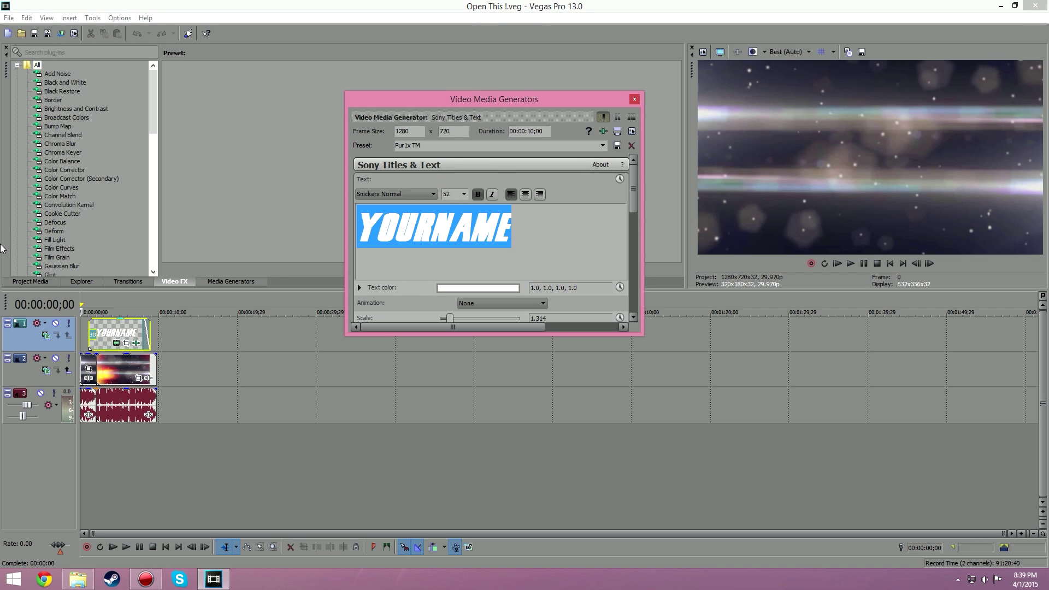
type("YA")
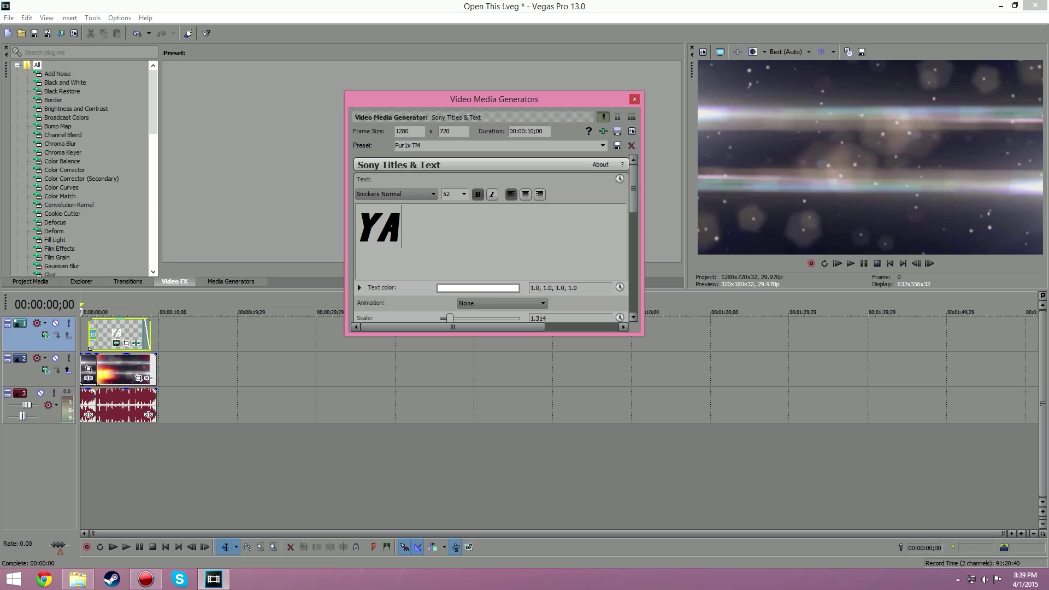
type("Y")
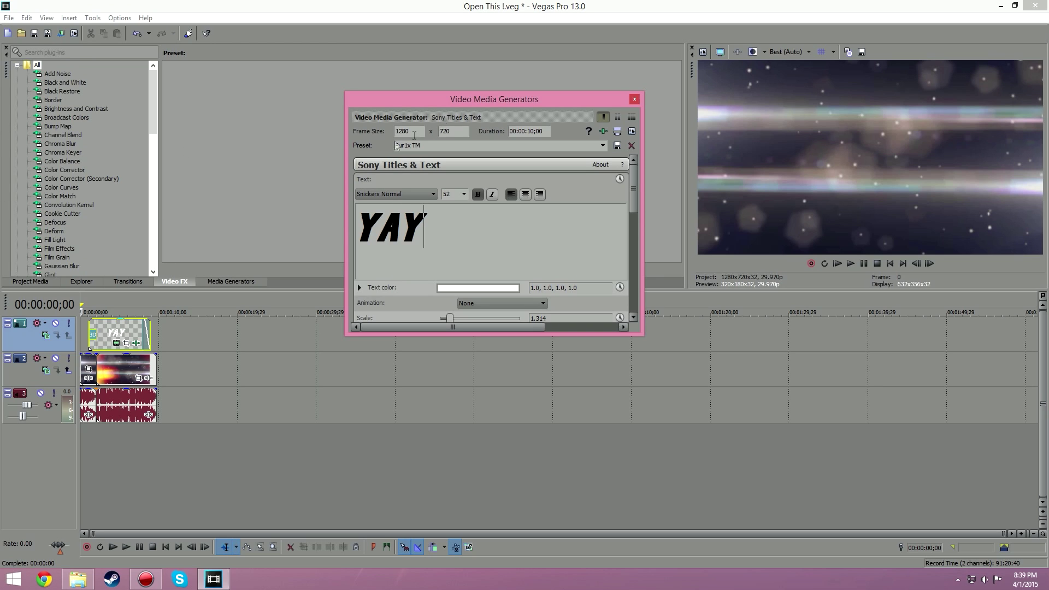
left_click_drag(429, 226, 256, 227)
Set the title font to Urdu Typesetting, retype the text as 'ayayya', and close the generator
left_click(429, 193)
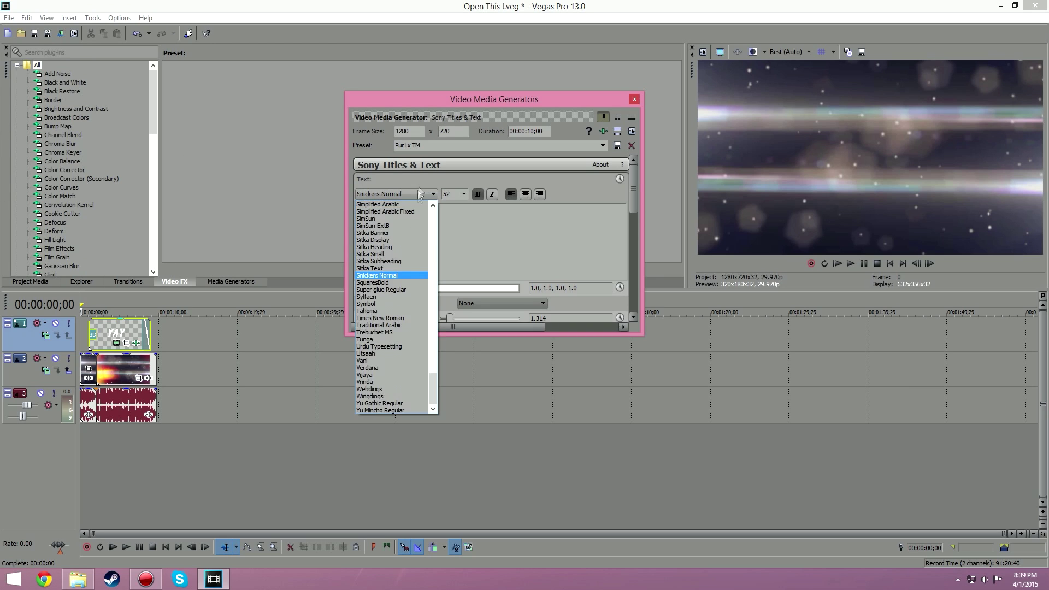
left_click(436, 226)
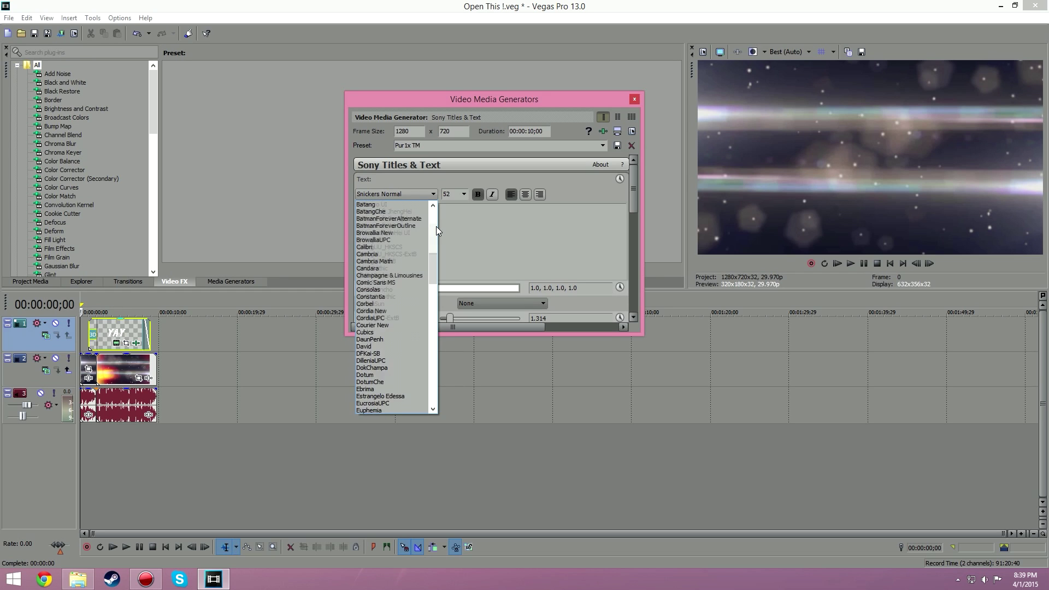
scroll(435, 231, "down", 20)
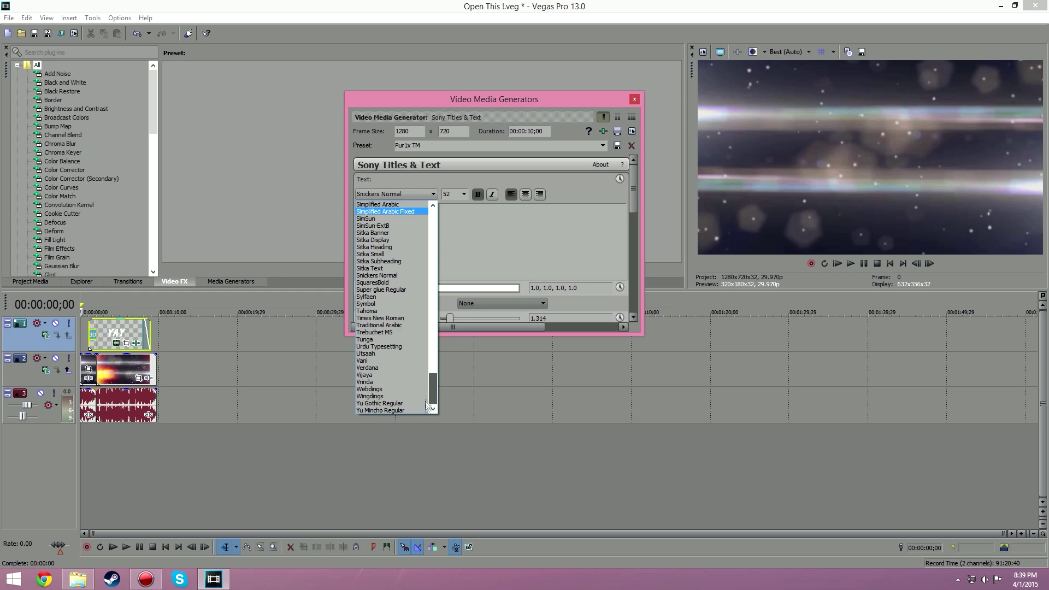
left_click_drag(427, 405, 438, 266)
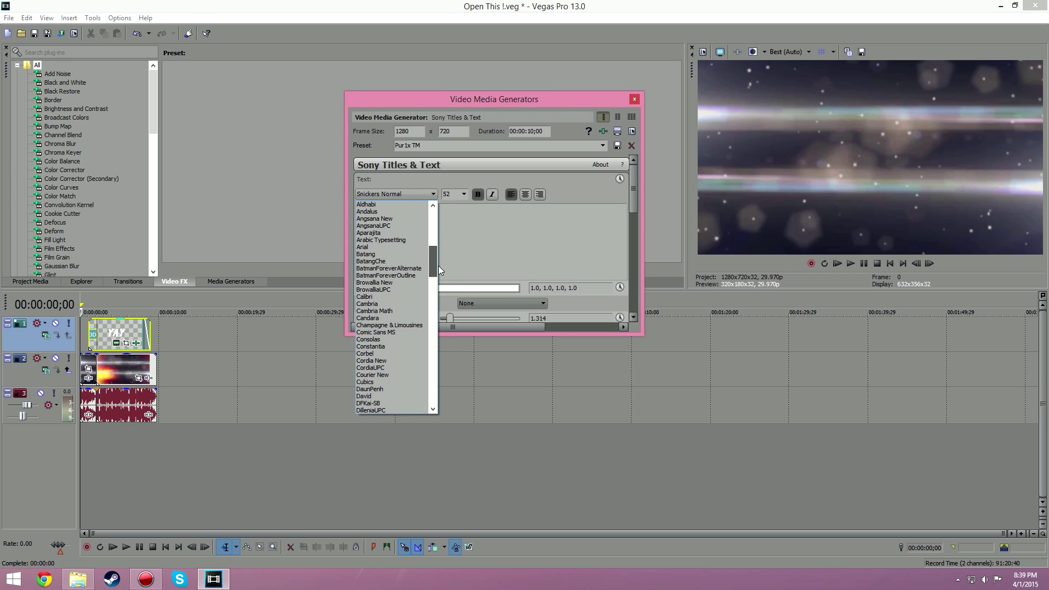
left_click(397, 268)
key("u")
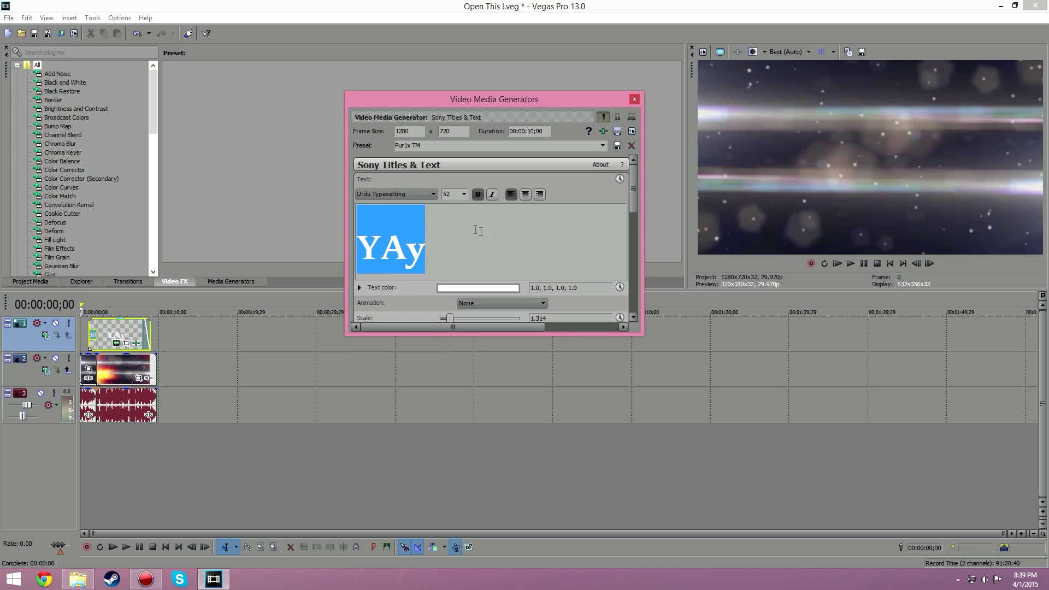
key("BackSpace")
type("ayayya")
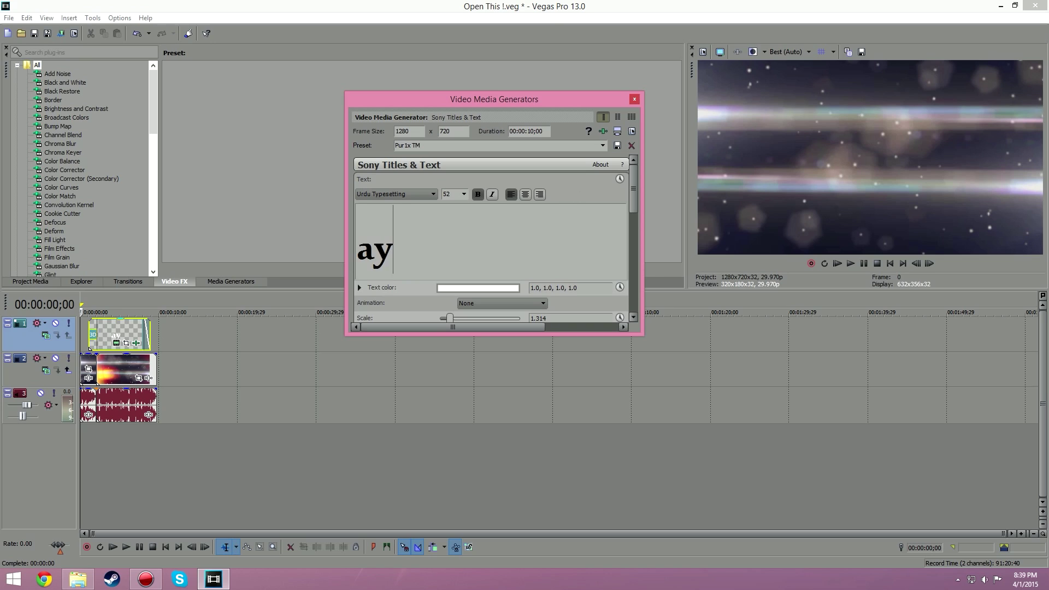
left_click(636, 100)
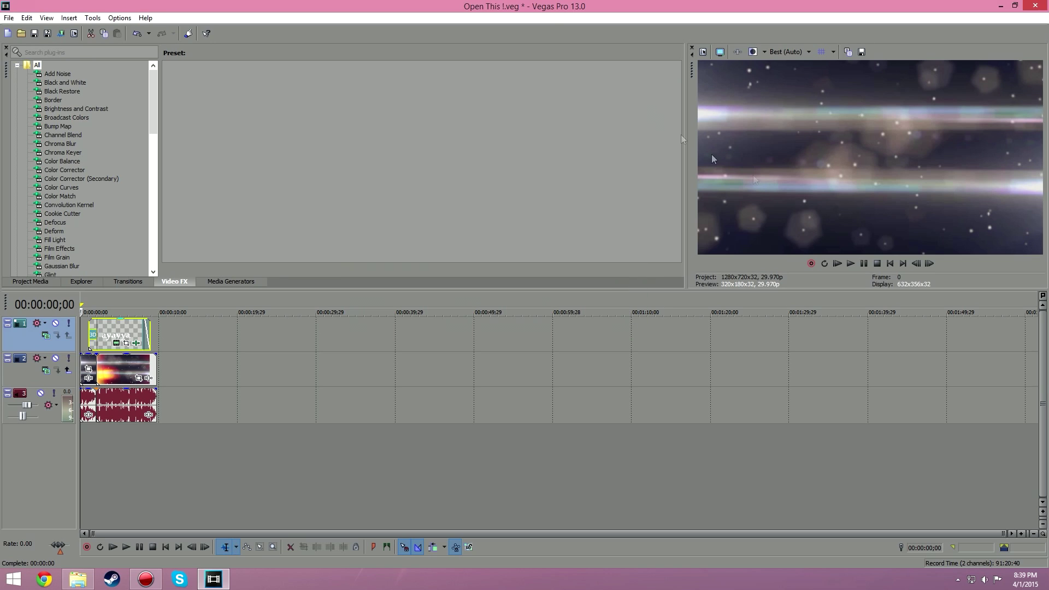
Play the edited 10-second intro from the start, then stop playback
left_click(836, 264)
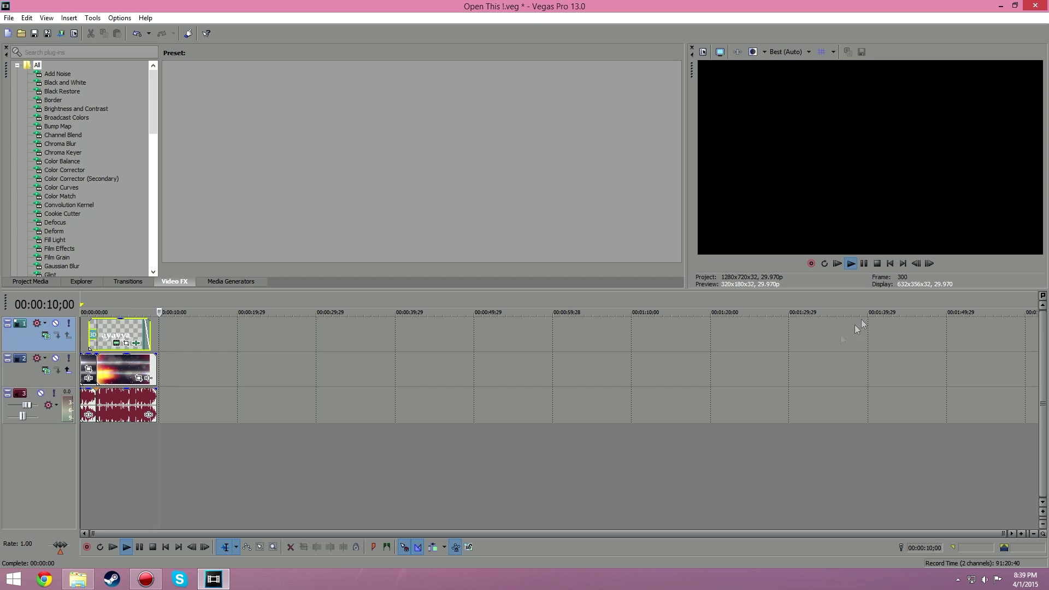
left_click(878, 264)
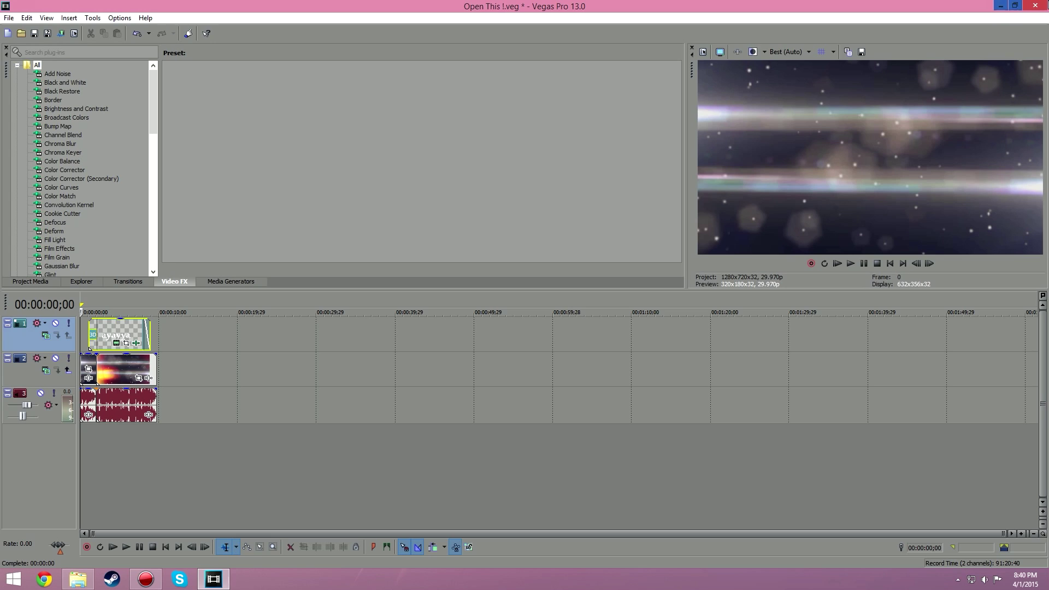
mouse_move(1044, 6)
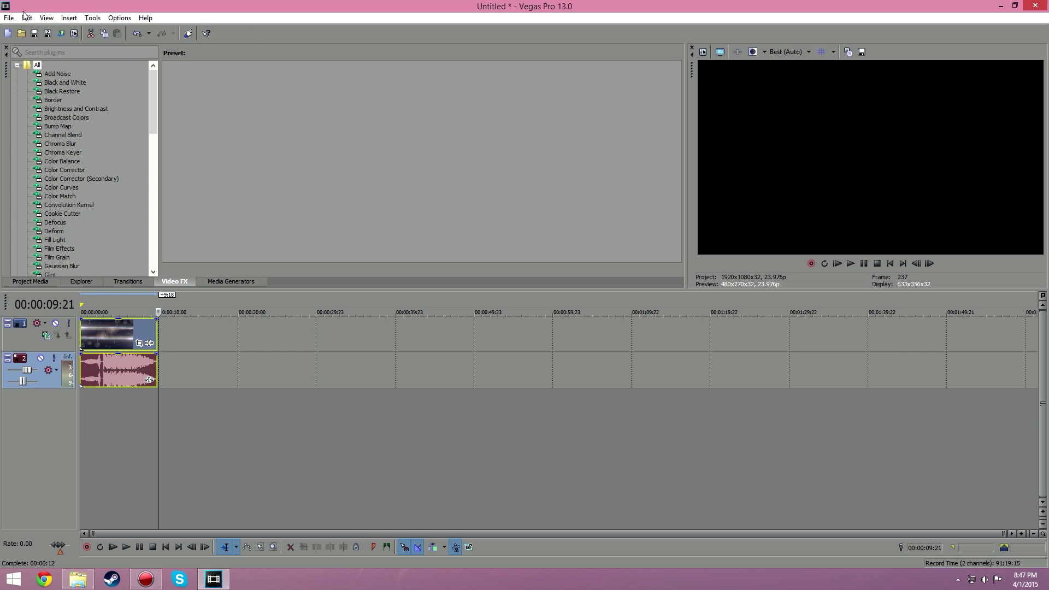
Open File > Render As and browse the Sony AVC/MVC templates, first picking Internet 1280x720-30p
left_click(6, 18)
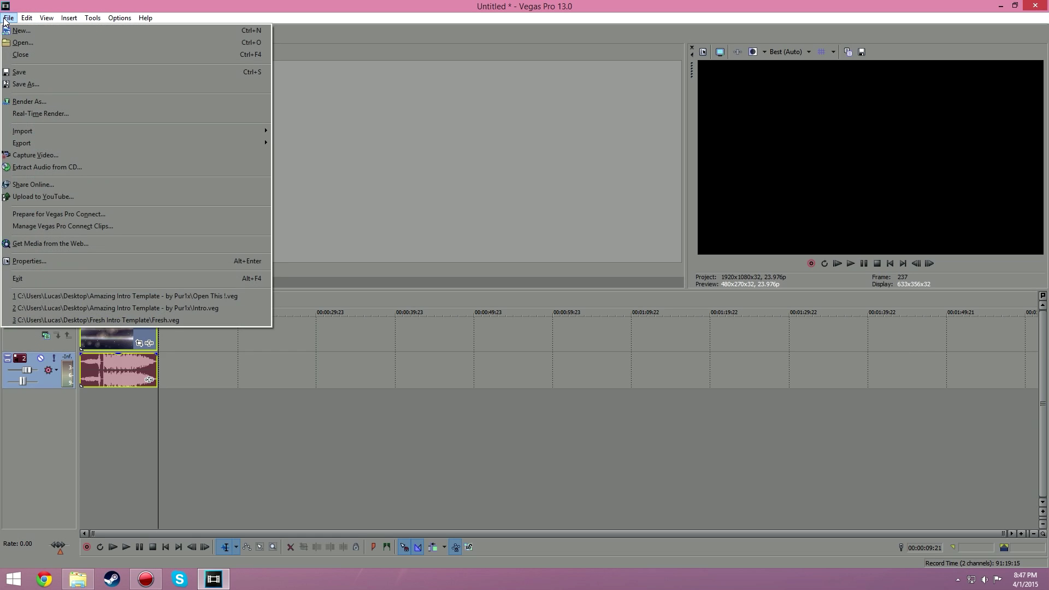
left_click(46, 101)
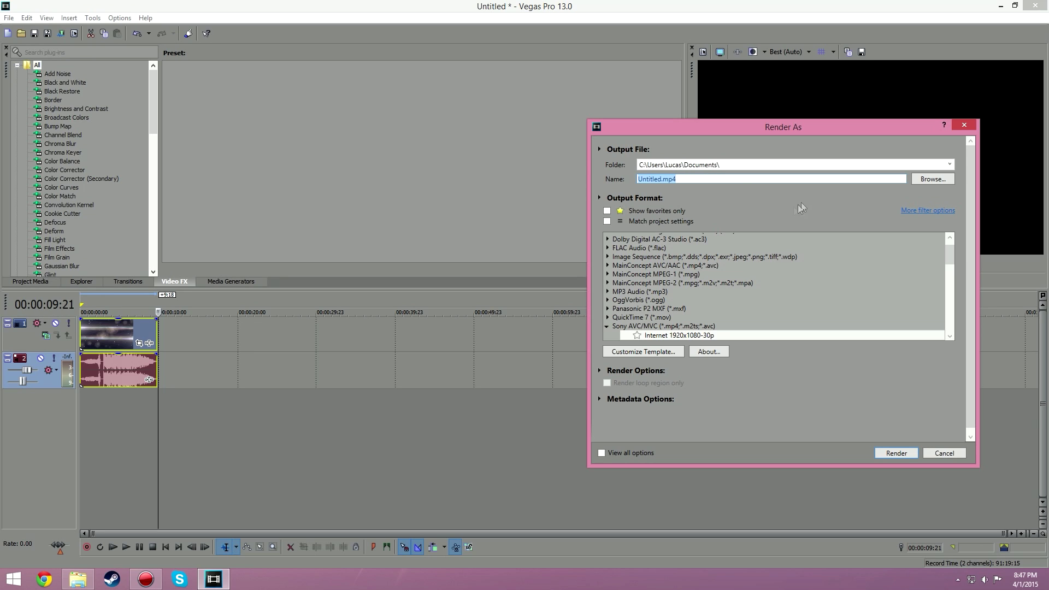
left_click_drag(948, 253, 945, 263)
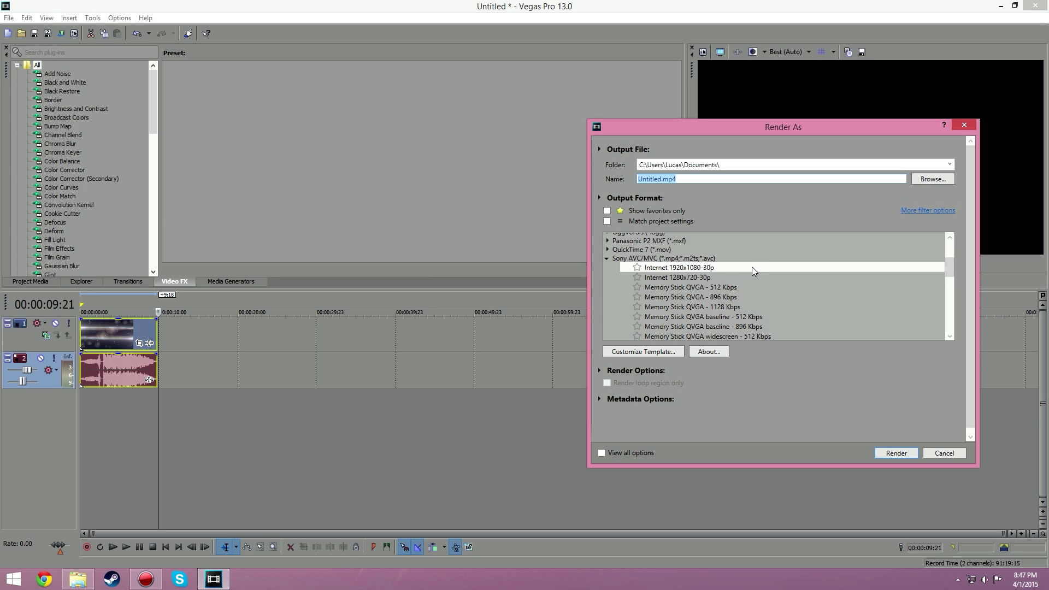
scroll(751, 266, "down", 1)
mouse_move(951, 259)
left_mouse_down()
mouse_move(960, 244)
mouse_move(954, 264)
left_mouse_up()
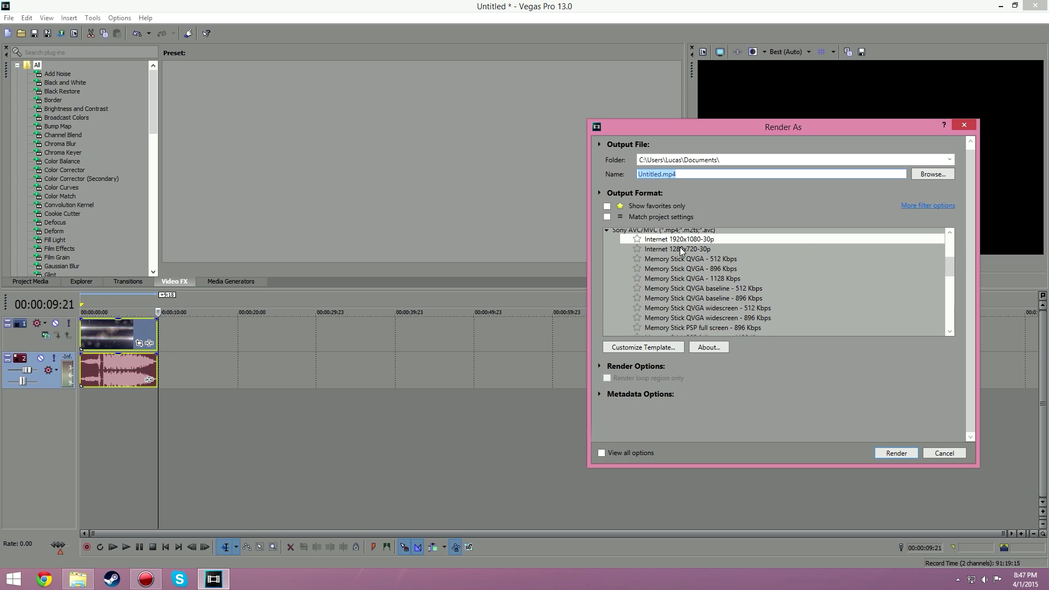
left_click(682, 249)
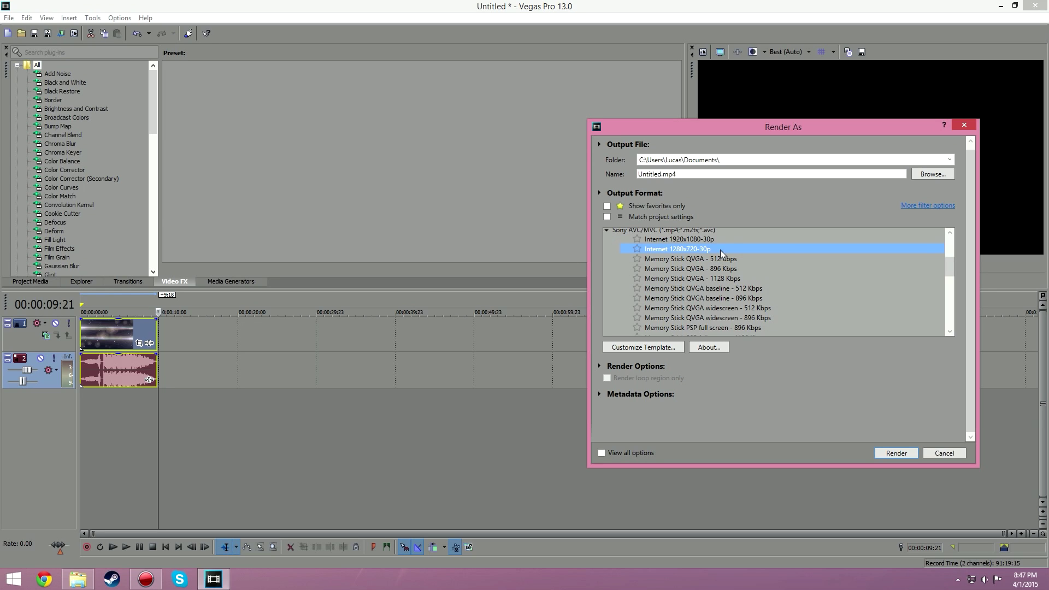
Choose Sony AVC/MVC Internet 1920x1080-30p, start rendering, and confirm overwriting Untitled.mp4
scroll(724, 256, "up", 2)
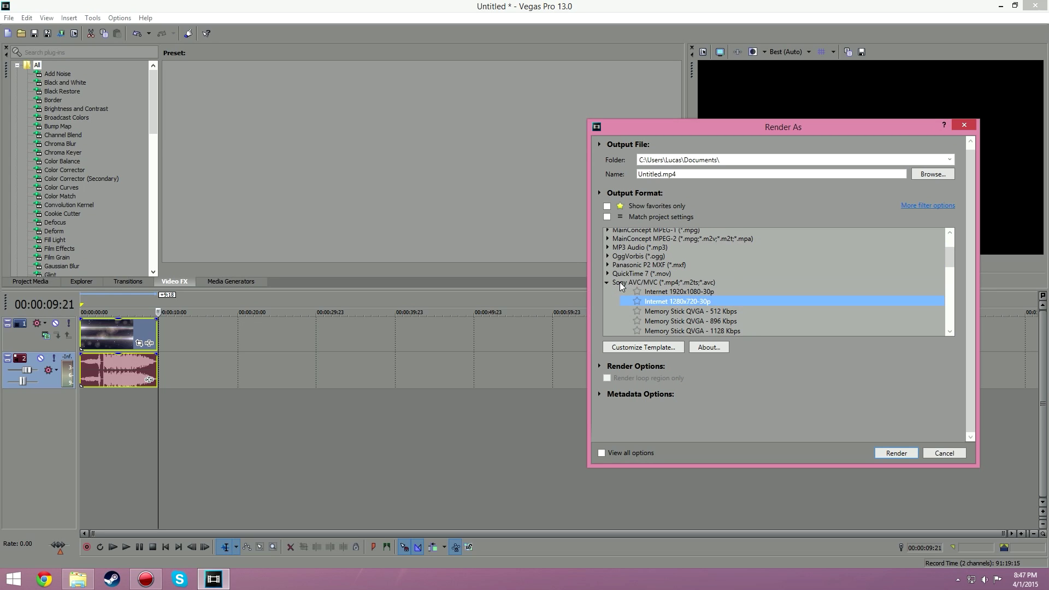
left_click(622, 283)
scroll(618, 290, "up", 1)
left_click(607, 309)
scroll(734, 311, "up", 2)
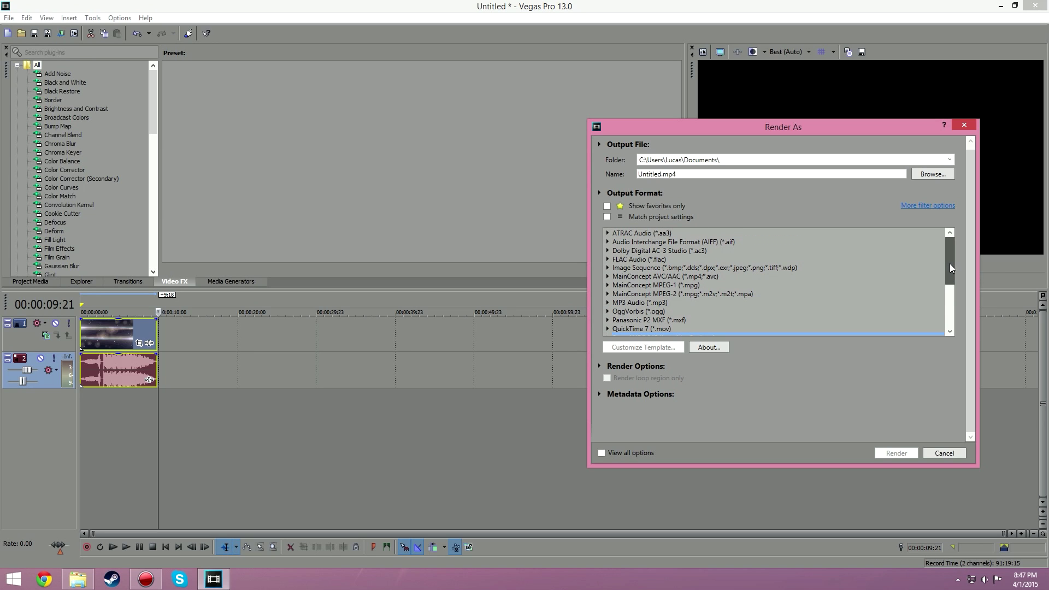
left_click_drag(949, 267, 953, 276)
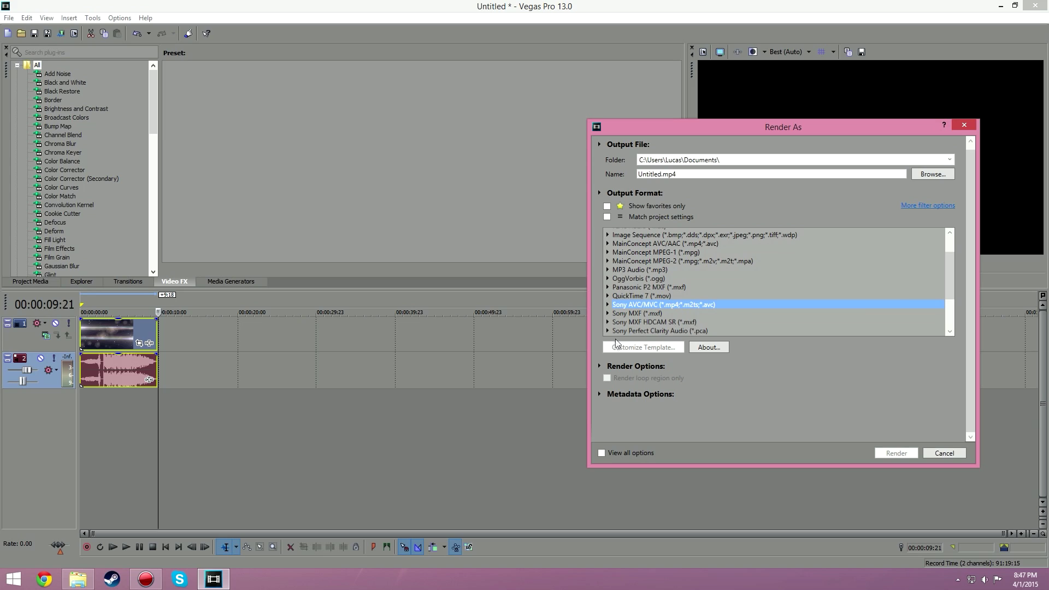
left_click(612, 305)
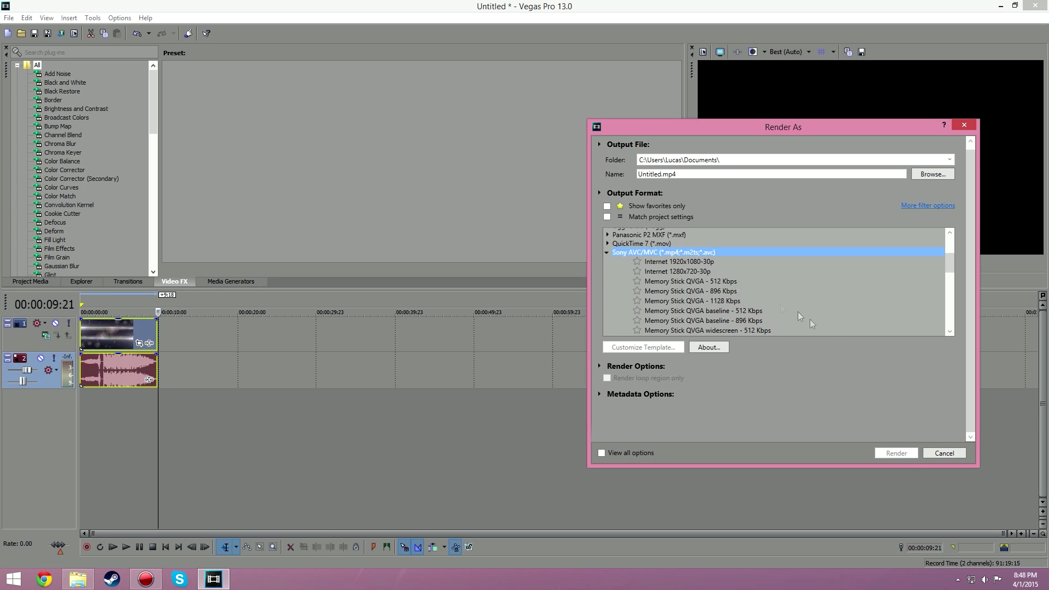
left_click(677, 262)
left_click(896, 452)
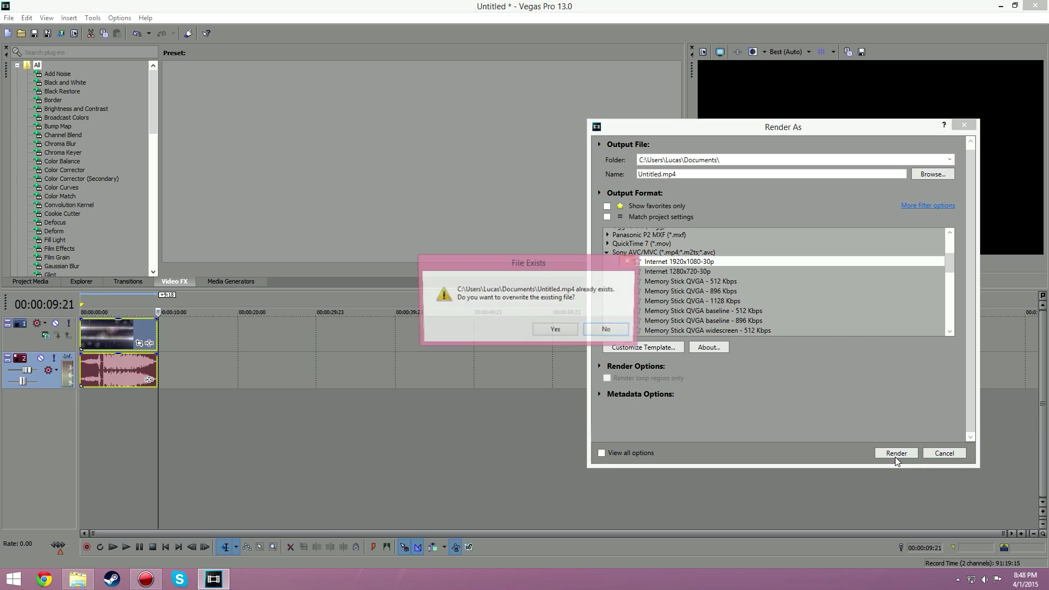
left_click(574, 332)
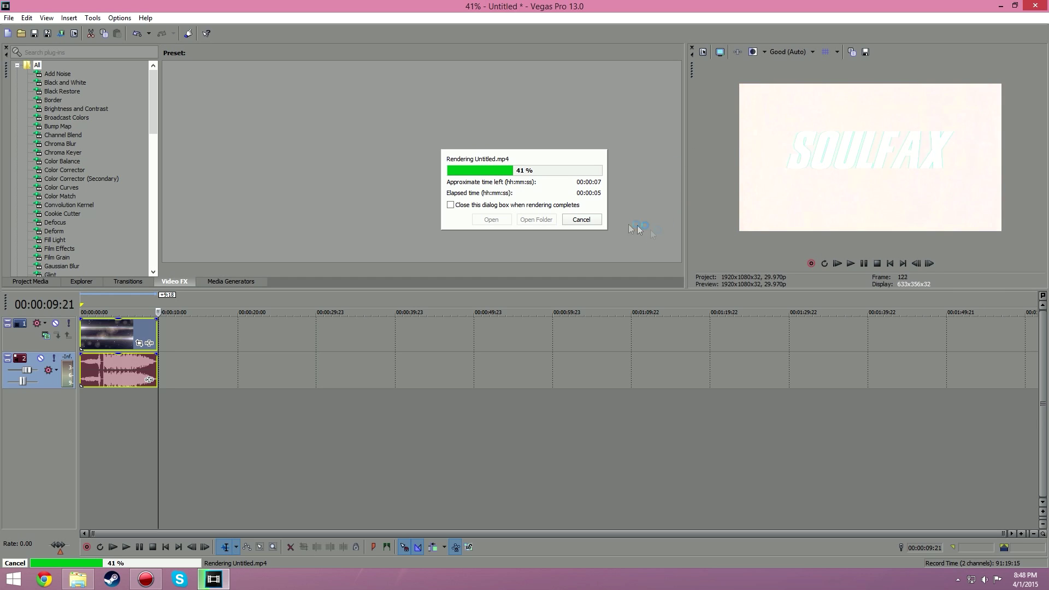
Cancel the Untitled.mp4 render partway through
left_click(574, 224)
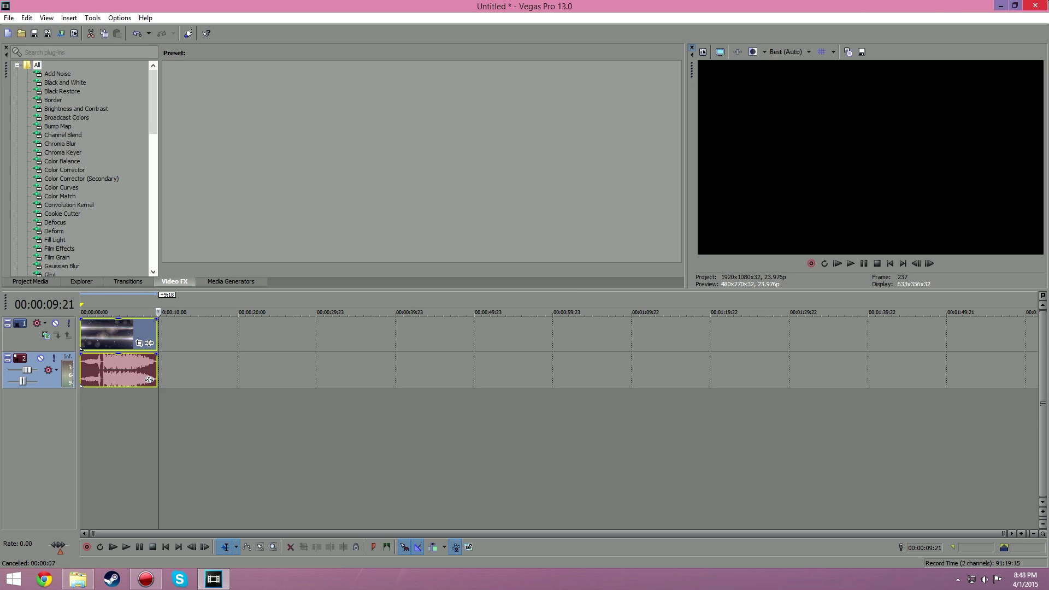
mouse_move(1046, 3)
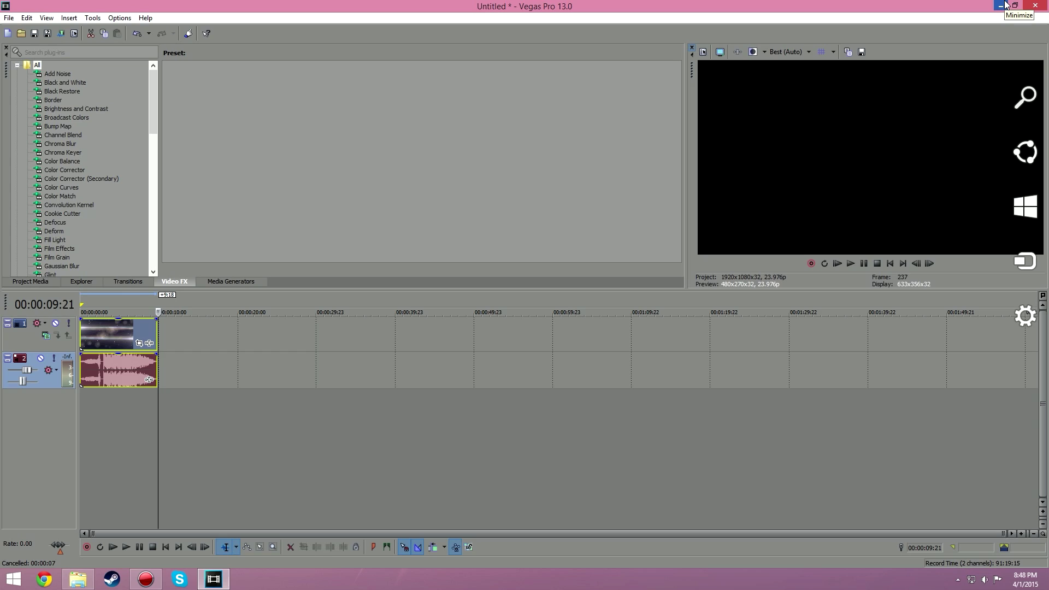